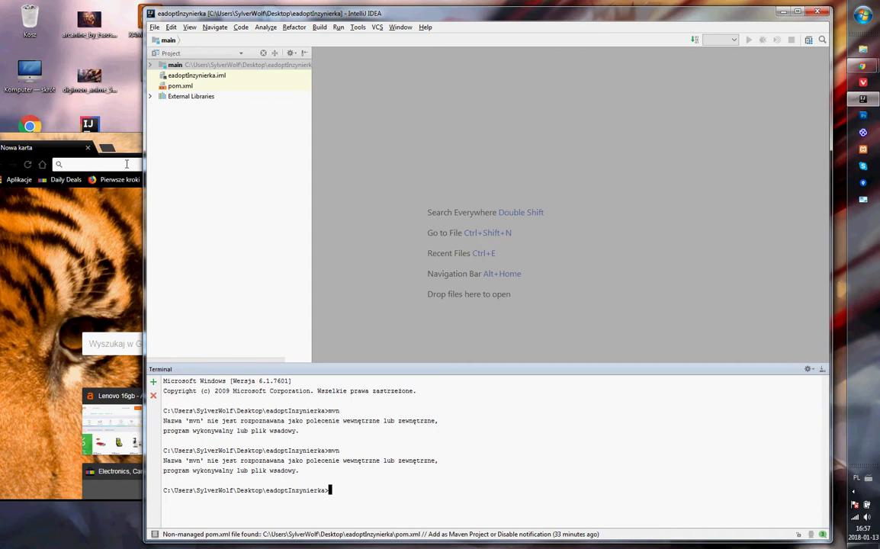
# Search the web for "maven download" in Chrome and open the official Apache Maven download page
pyautogui.click(112, 162)
pyautogui.write('maven download')
pyautogui.press('Return')
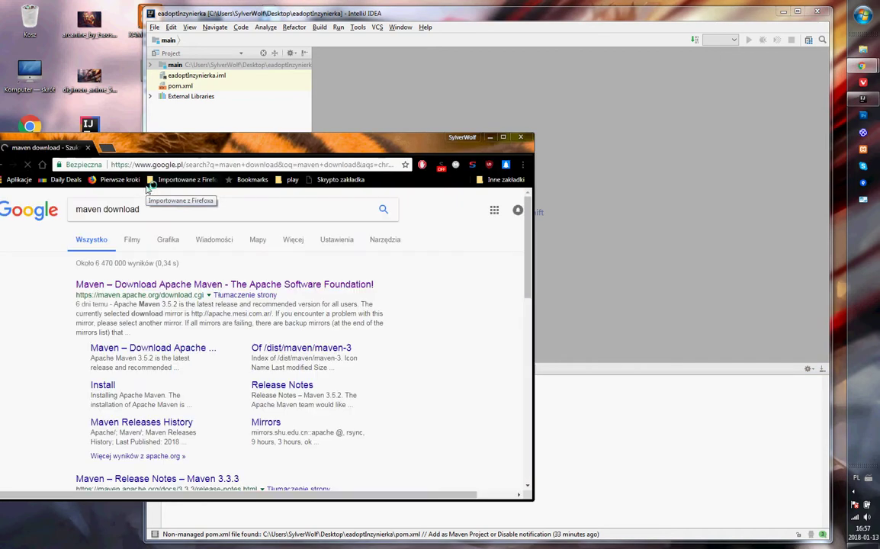
pyautogui.click(185, 286)
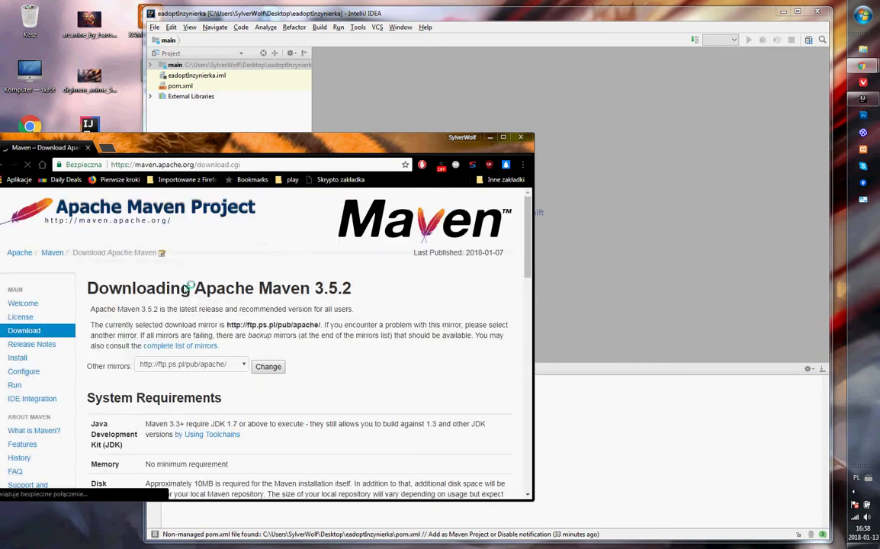
# Download the binary zip archive apache-maven-3.5.2-bin.zip from the Files section
pyautogui.scroll(-2, 240, 296)
pyautogui.scroll(-3, 240, 296)
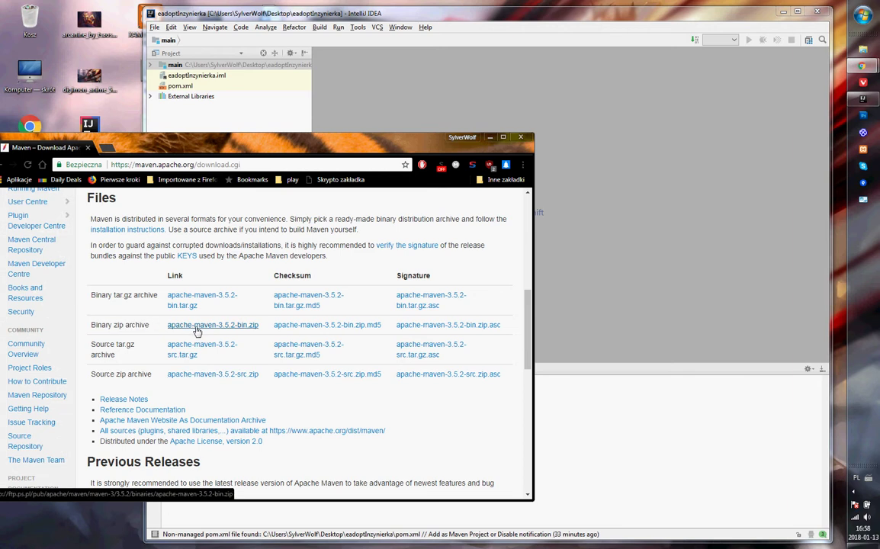
pyautogui.click(197, 328)
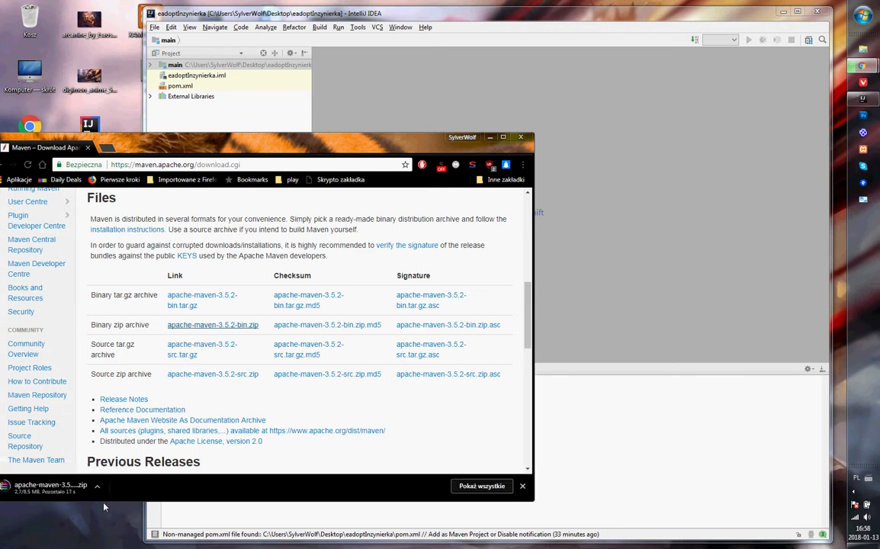
# Create a folder named maven in the root of drive C in Windows Explorer and open it
pyautogui.click(852, 35)
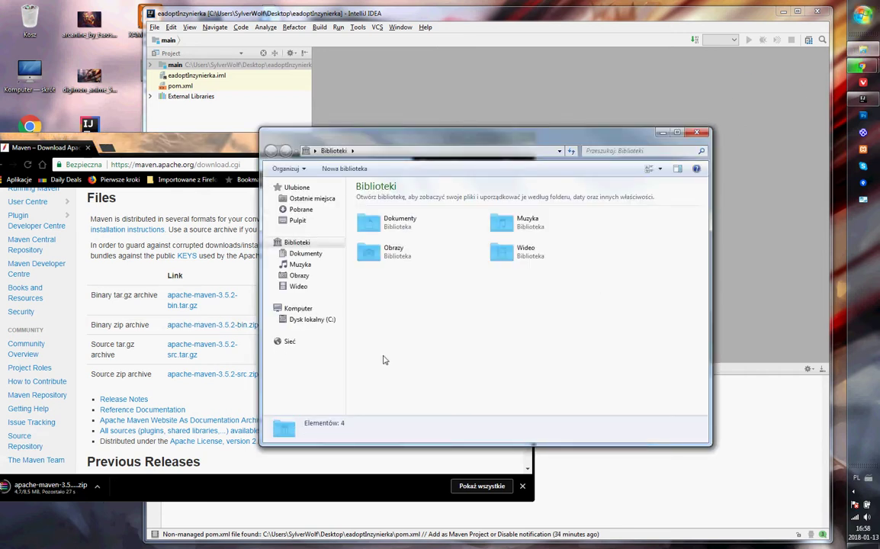
pyautogui.click(331, 326)
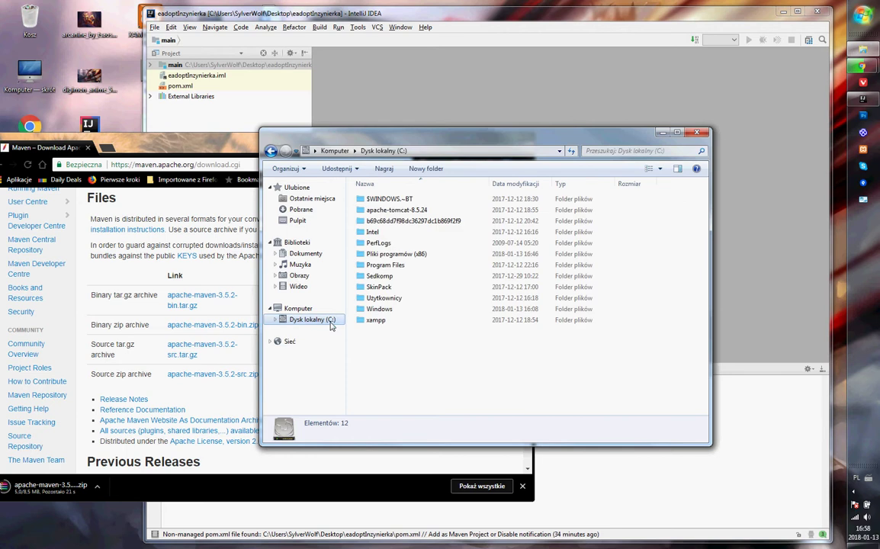
pyautogui.rightClick(441, 367)
pyautogui.moveTo(492, 483)
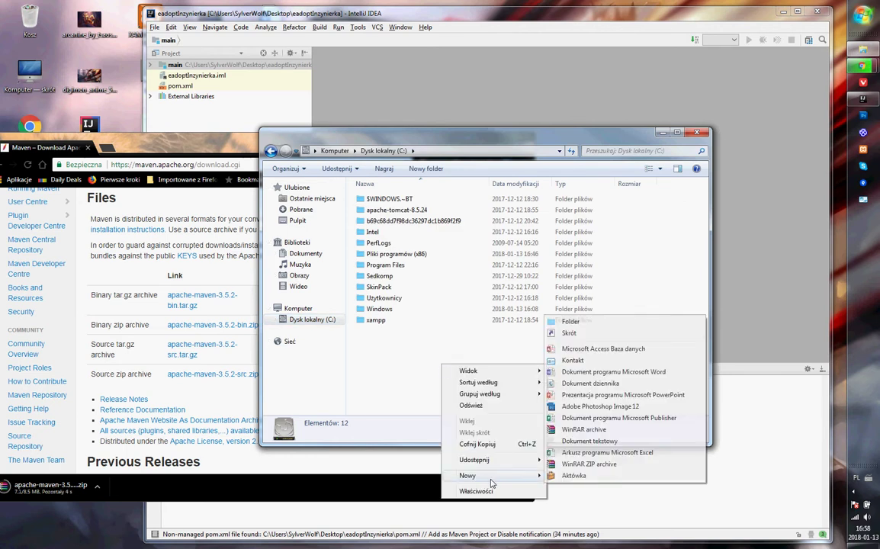
pyautogui.click(578, 322)
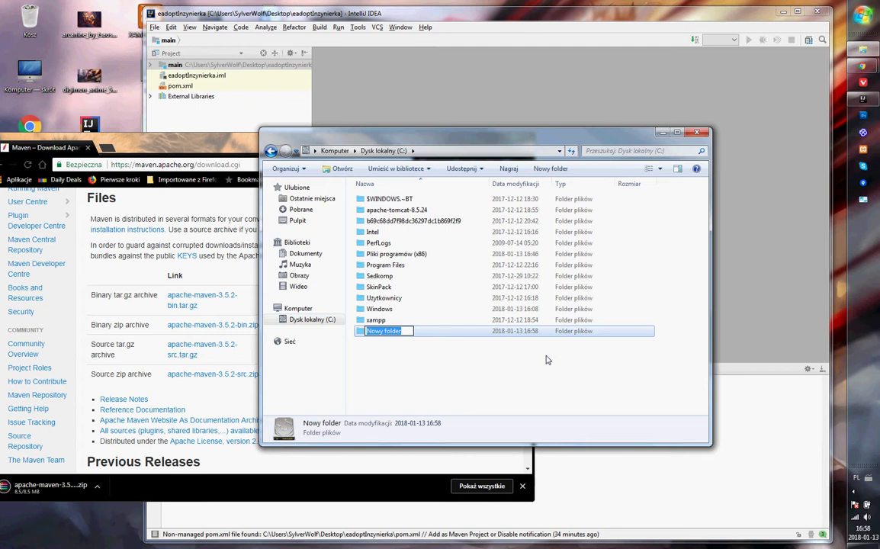
pyautogui.write('obojetnyfolderdomavena')
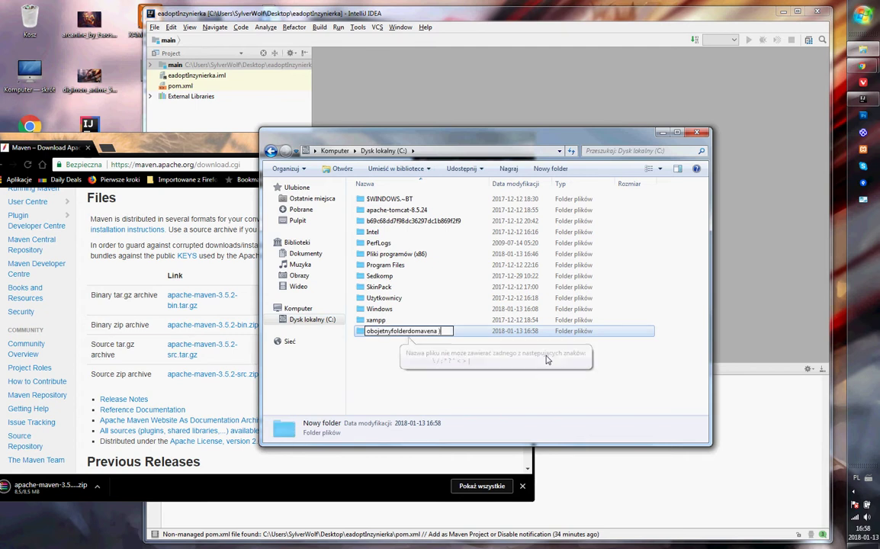
pyautogui.hotkey('ctrl', 'a')
pyautogui.press('BackSpace')
pyautogui.write('maven')
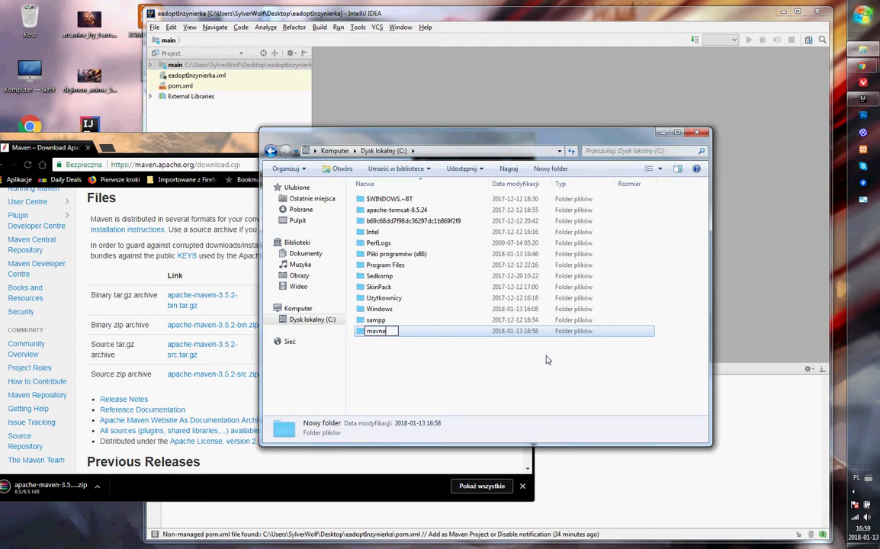
pyautogui.press('Return')
pyautogui.press('Return')
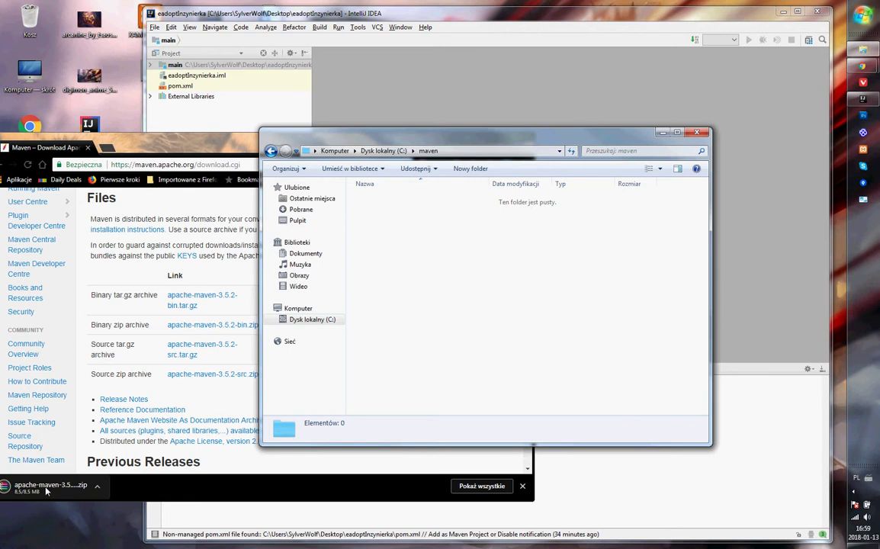
# Try to show the downloaded Maven archive in its folder from Chrome, and open the full list of downloads
pyautogui.click(97, 486)
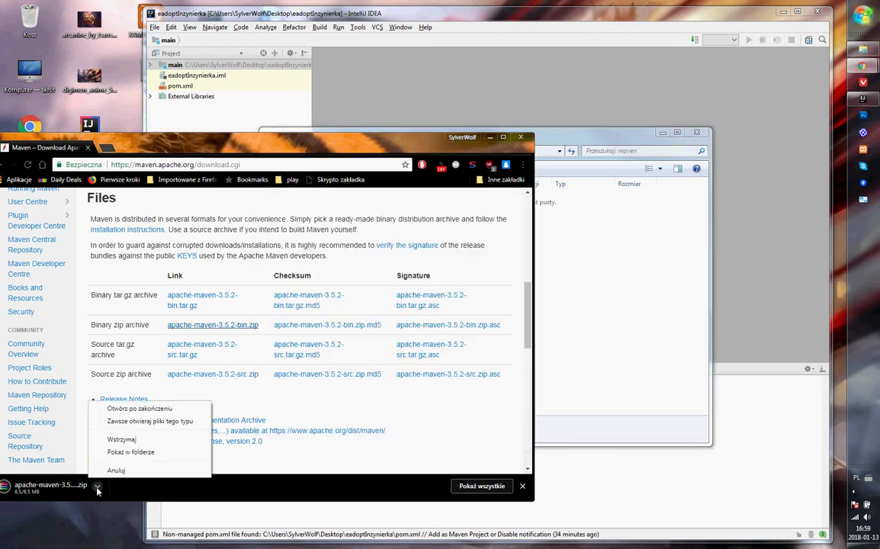
pyautogui.click(125, 453)
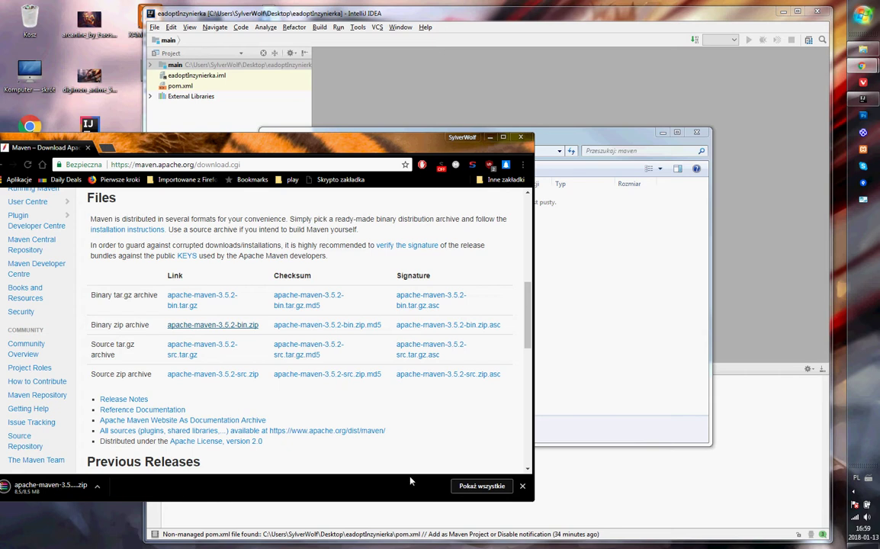
pyautogui.click(97, 487)
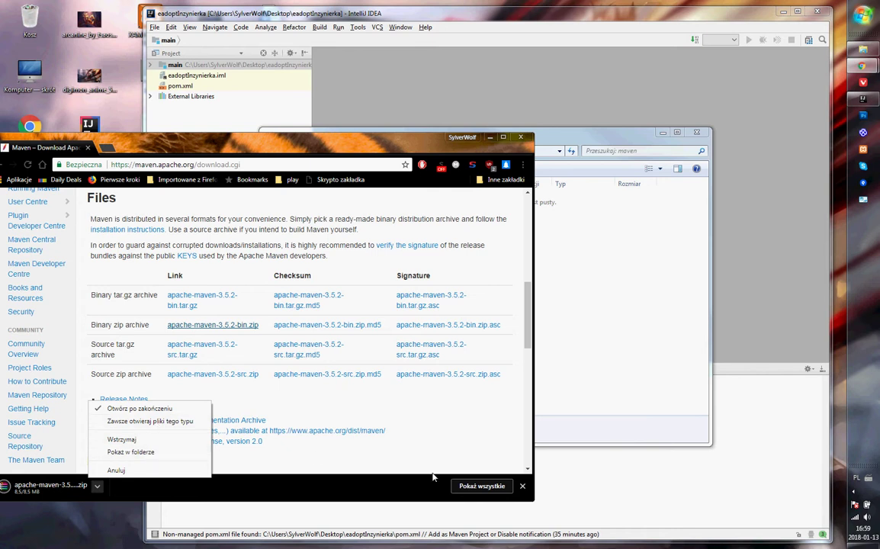
pyautogui.click(130, 451)
pyautogui.click(473, 484)
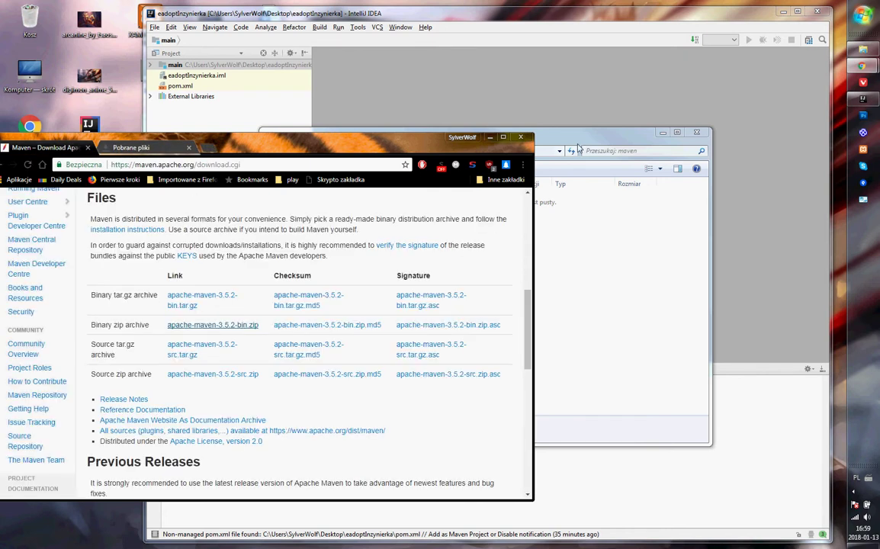
# Look through the Downloads folder in Windows Explorer for the Maven archive, and close the folder window
pyautogui.click(864, 45)
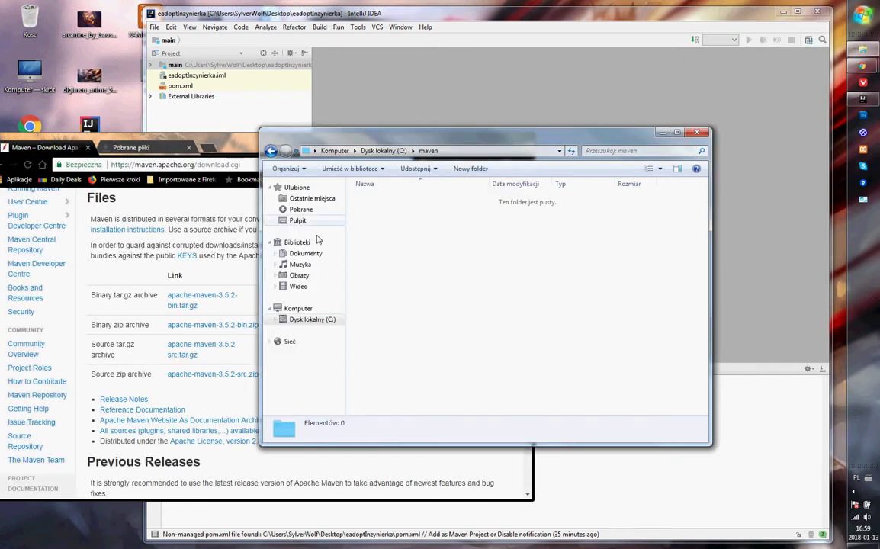
pyautogui.click(300, 210)
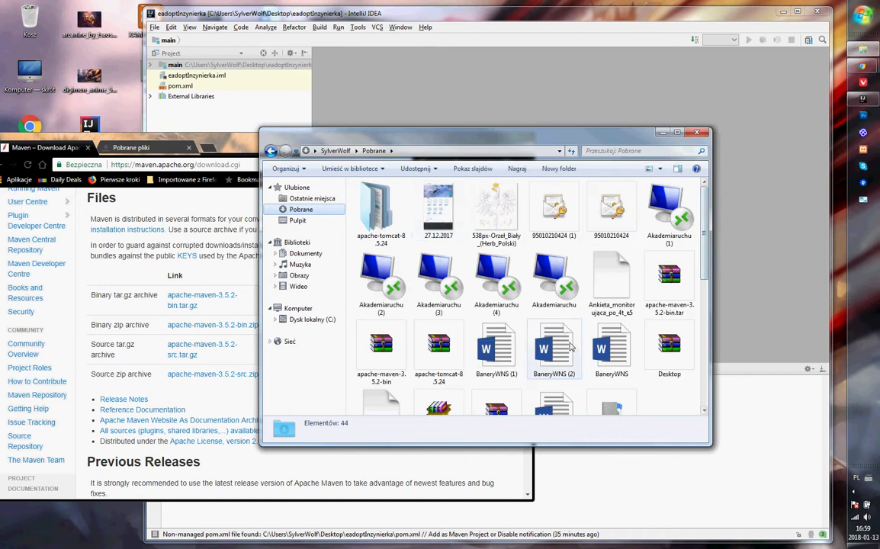
pyautogui.scroll(-10, 692, 397)
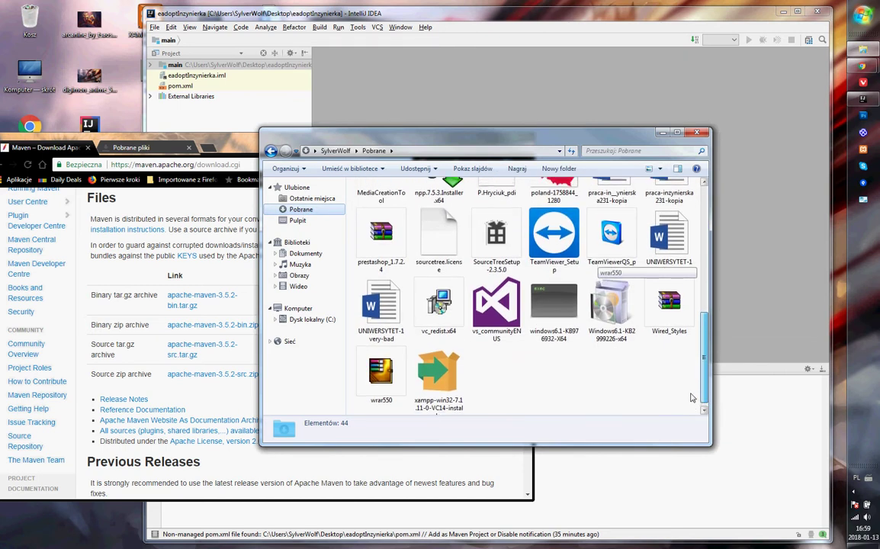
pyautogui.moveTo(702, 398); pyautogui.dragTo(718, 325)
pyautogui.click(696, 133)
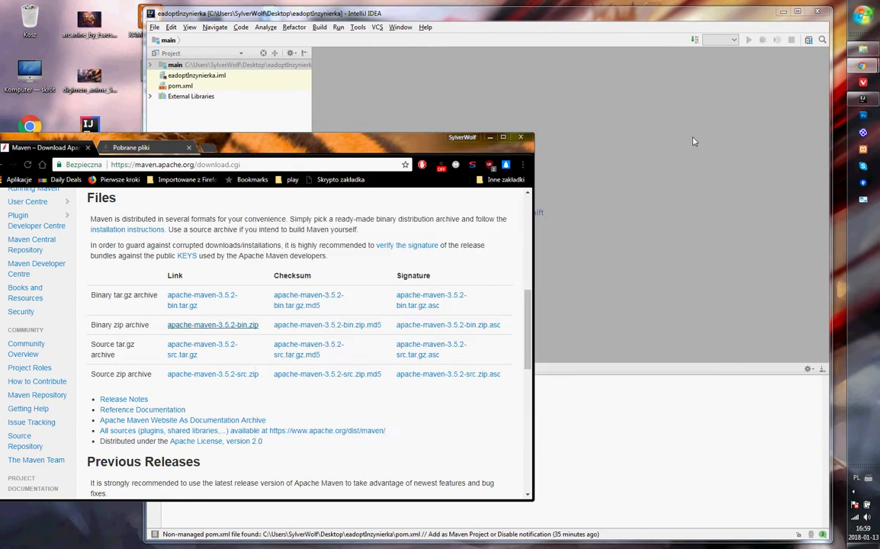
# Open apache-maven-3.5.2-bin.zip in WinRAR from Chrome's list of downloaded files
pyautogui.click(128, 147)
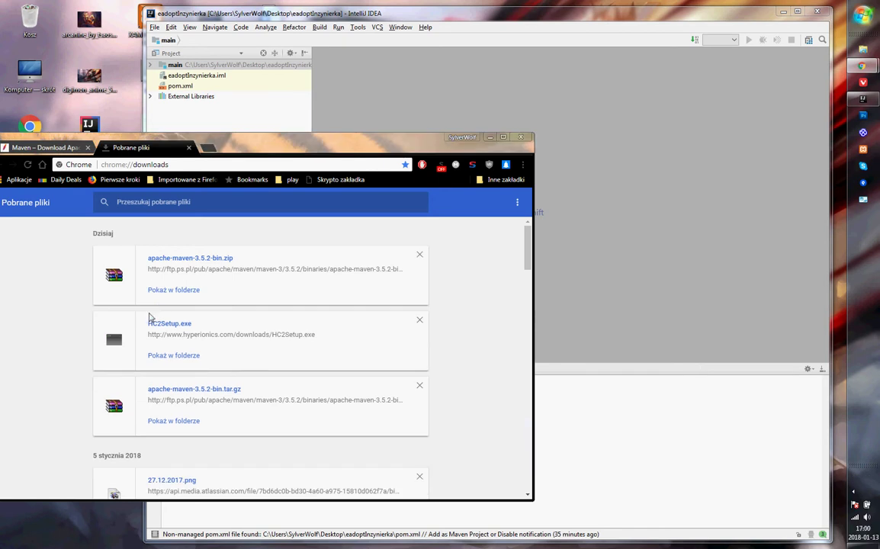
pyautogui.click(167, 258)
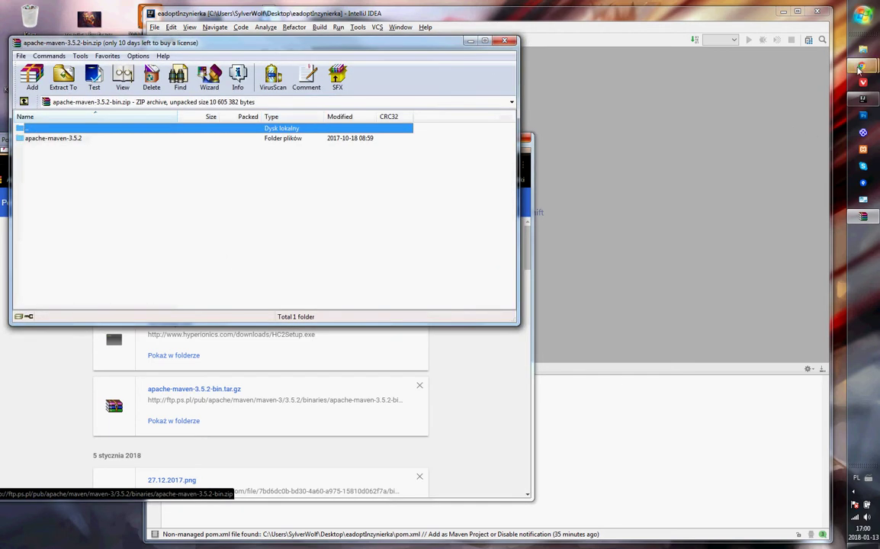
# Open drive C in Windows Explorer and delete the empty maven folder from it
pyautogui.press('super+e')
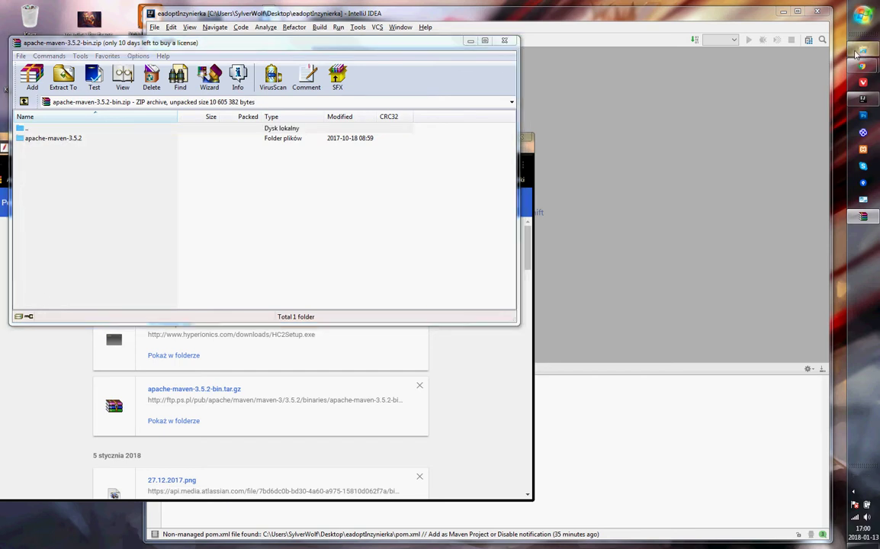
pyautogui.click(312, 319)
pyautogui.click(381, 331)
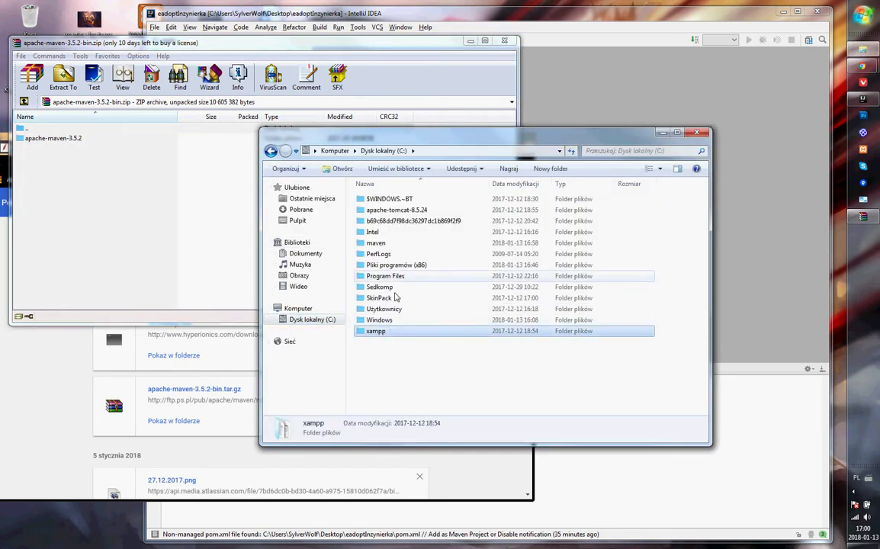
pyautogui.click(386, 244)
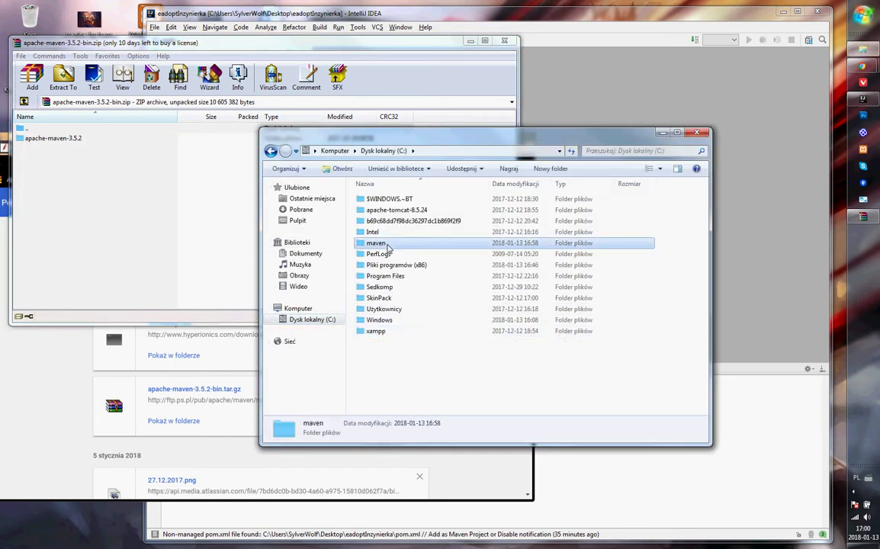
pyautogui.click(460, 398)
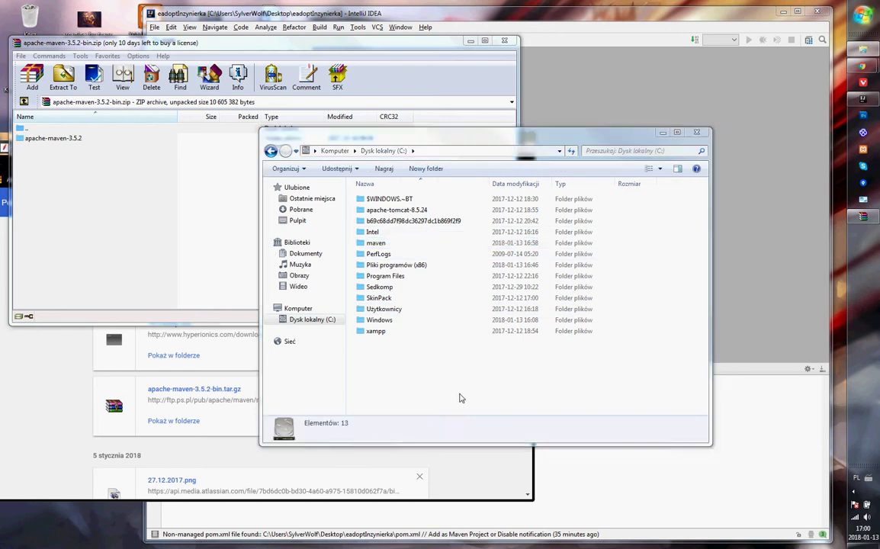
# Extract the apache-maven-3.5.2 folder from the WinRAR archive into the root of drive C and open it
pyautogui.hotkey('alt', 'Tab')
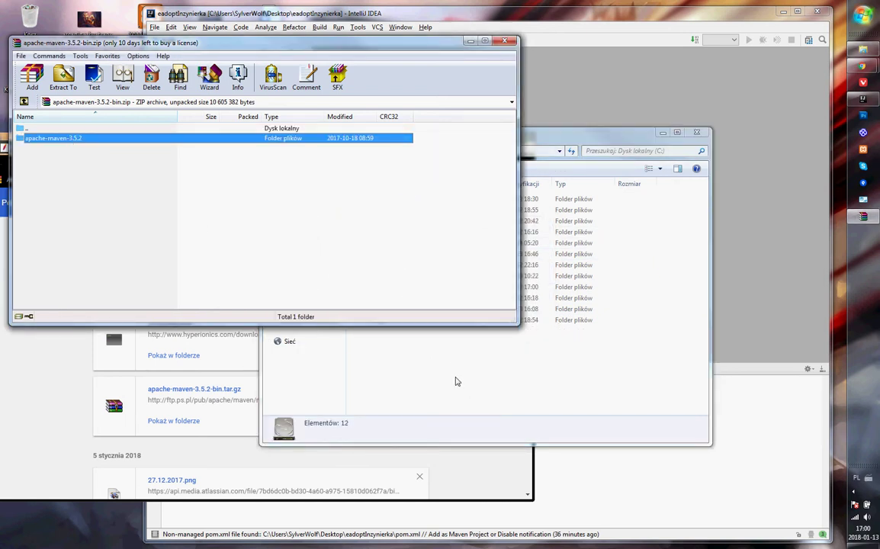
pyautogui.moveTo(76, 138); pyautogui.dragTo(405, 389)
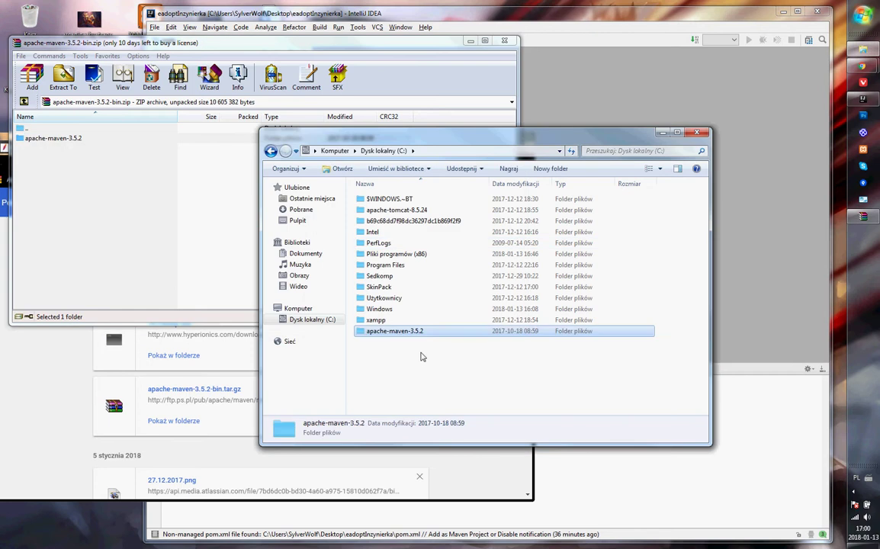
pyautogui.doubleClick(404, 332)
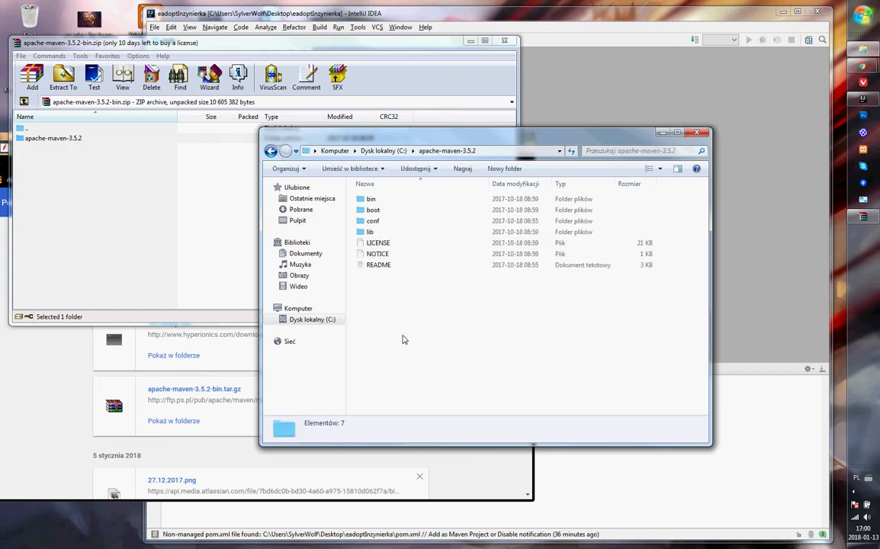
# Open the Windows environment variables settings through the computer's advanced system properties
pyautogui.click(863, 15)
pyautogui.click(762, 151)
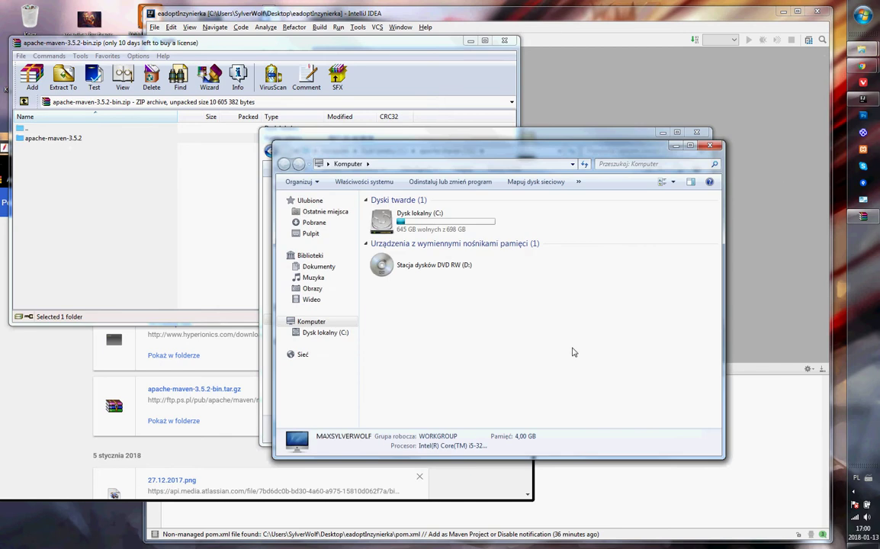
pyautogui.click(366, 183)
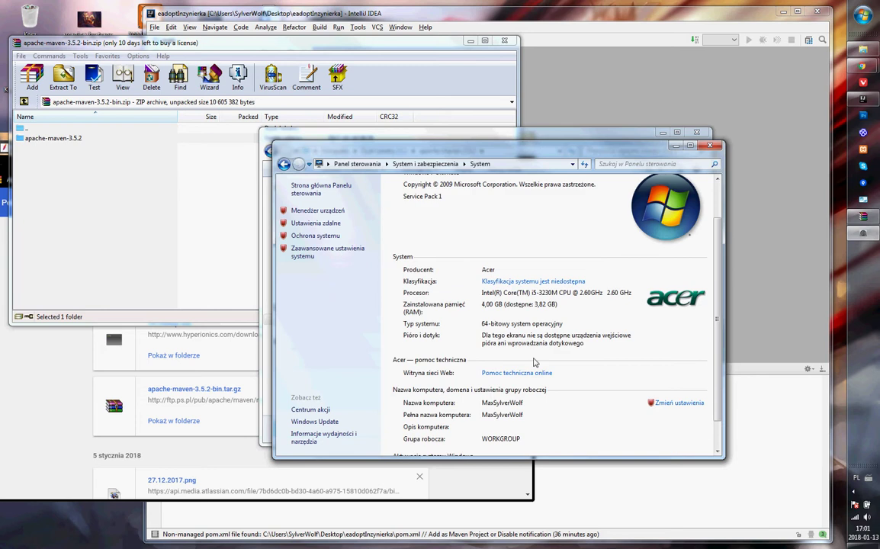
pyautogui.click(338, 258)
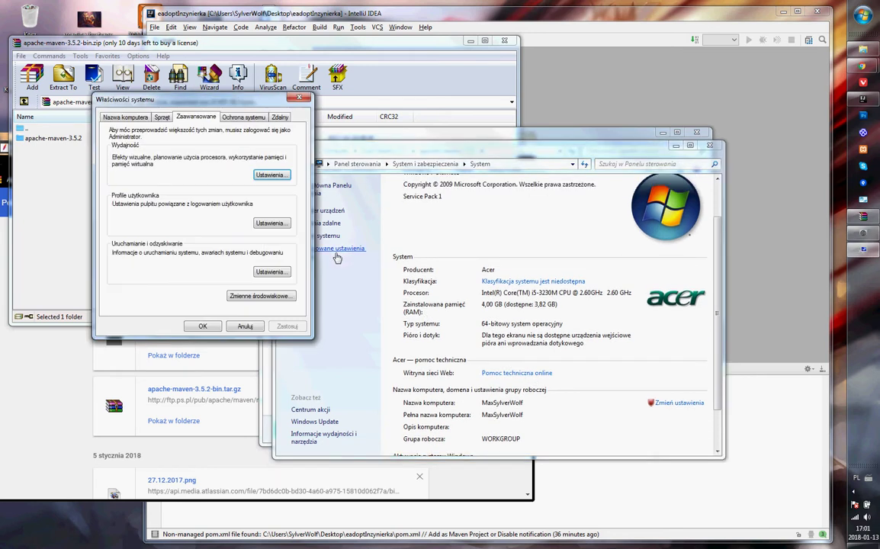
pyautogui.click(281, 299)
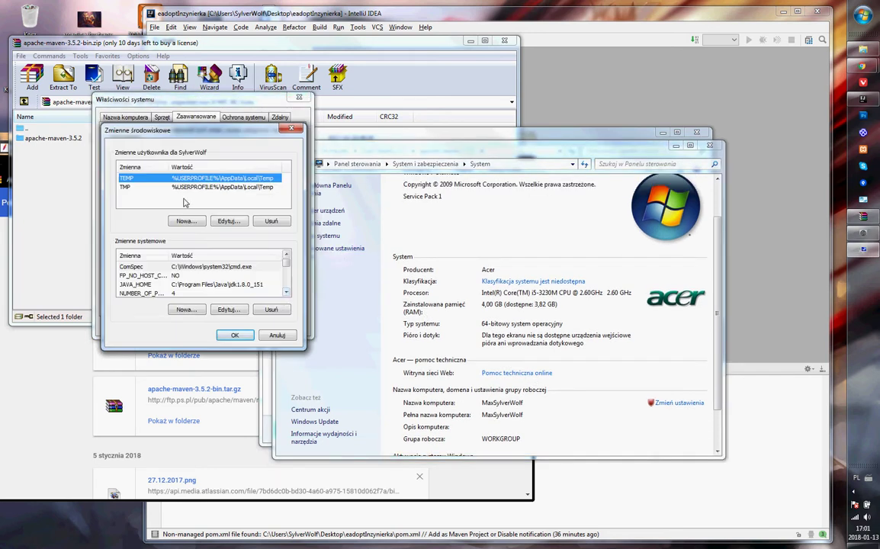
# Create a system environment variable named MVN with the value C:\apache-maven-3.5.2\bin, copying the path from the Maven bin folder in Windows Explorer
pyautogui.moveTo(286, 264)
pyautogui.mouseDown()
pyautogui.moveTo(288, 274)
pyautogui.moveTo(287, 263)
pyautogui.mouseUp()
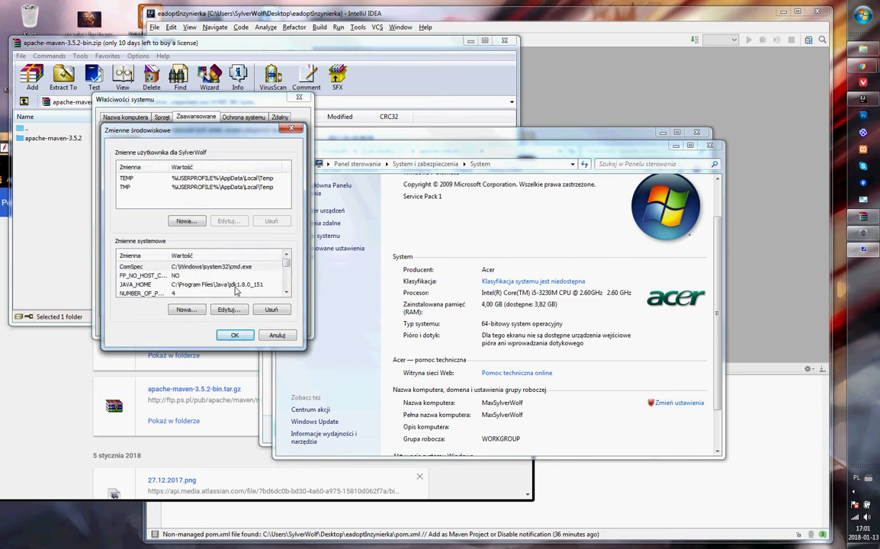
pyautogui.click(187, 309)
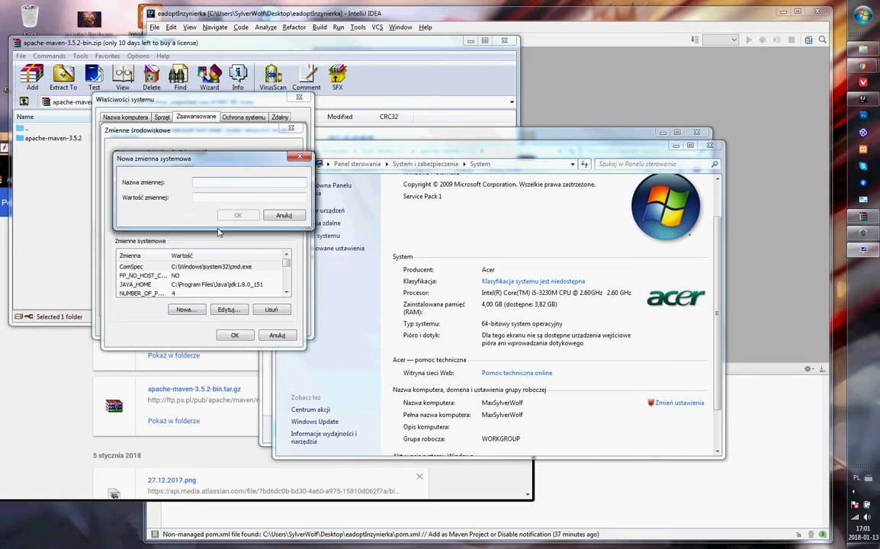
pyautogui.click(195, 197)
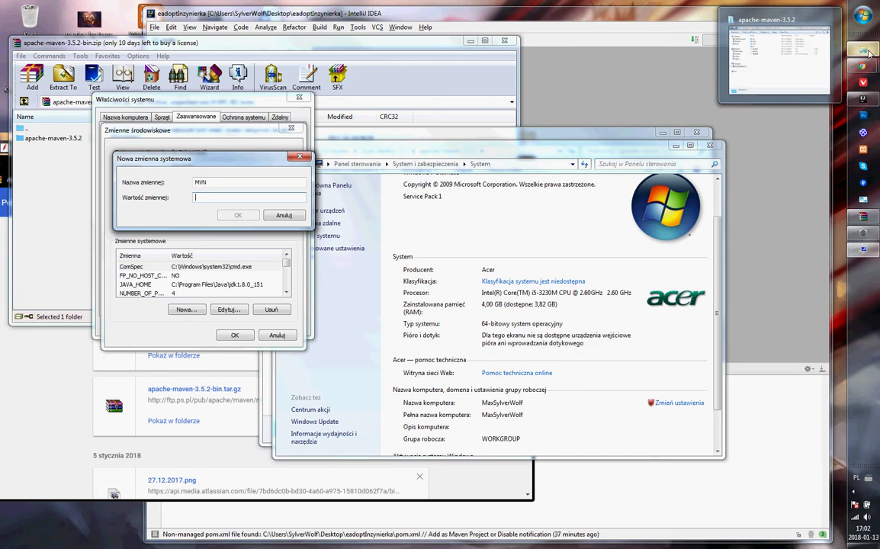
pyautogui.click(702, 50)
pyautogui.doubleClick(372, 199)
pyautogui.click(534, 150)
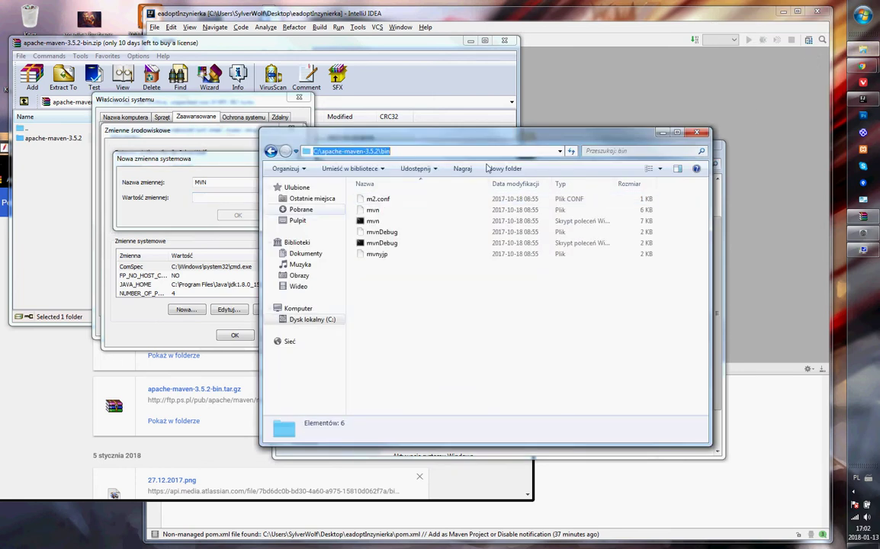
pyautogui.hotkey('ctrl', 'c')
pyautogui.click(221, 197)
pyautogui.hotkey('ctrl', 'v')
pyautogui.click(236, 215)
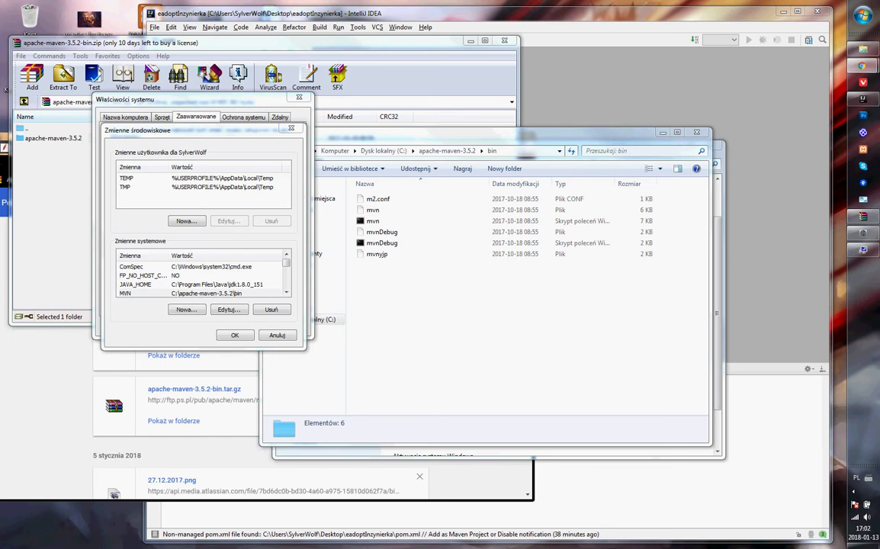
# Insert C:\apache-maven-3.5.2\bin; after the Microsoft DNX\Dnvm entry in the Path system variable and save the environment variables
pyautogui.click(229, 292)
pyautogui.scroll(-2, 244, 278)
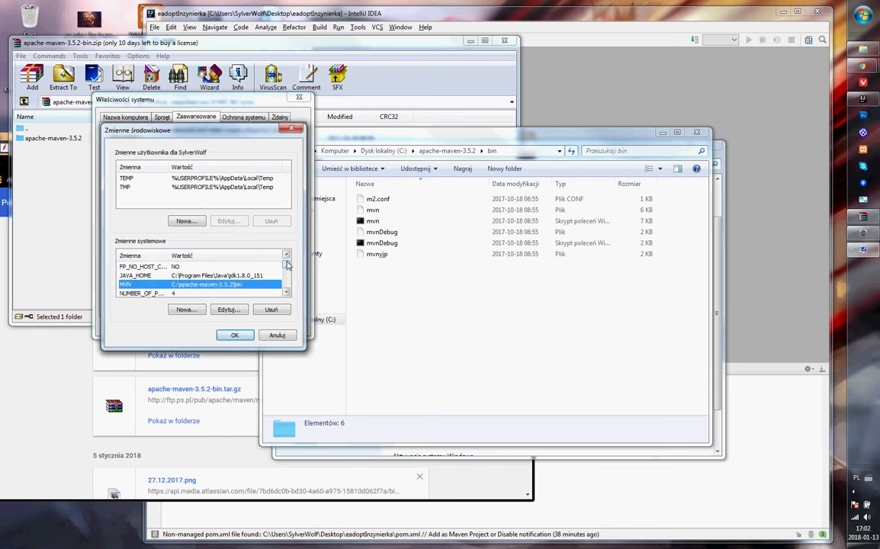
pyautogui.doubleClick(259, 268)
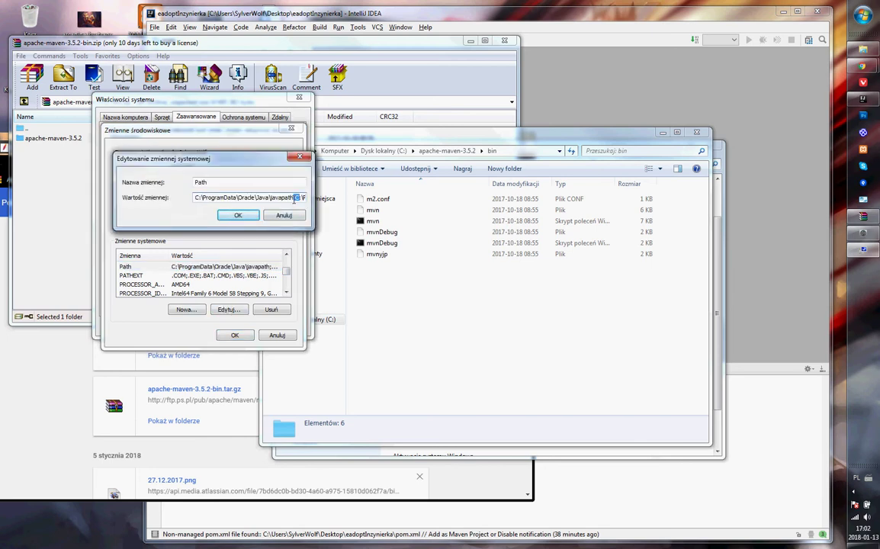
pyautogui.press('End')
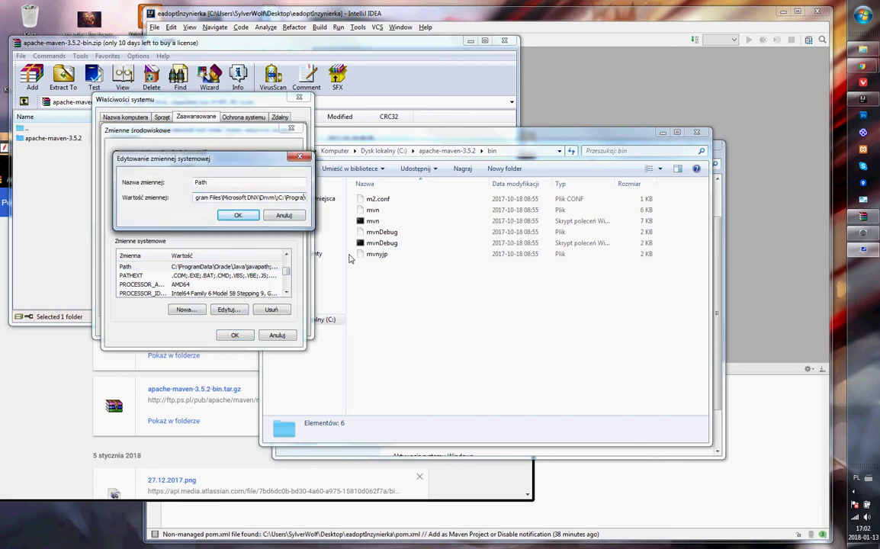
pyautogui.press('Left')
pyautogui.press('Left')
pyautogui.press('Left')
pyautogui.press('Left')
pyautogui.press('Left')
pyautogui.press('Left')
pyautogui.press('Left')
pyautogui.press('Left')
pyautogui.press('Left')
pyautogui.press('Left')
pyautogui.press('Left')
pyautogui.press('Left')
pyautogui.press('Left')
pyautogui.press('Left')
pyautogui.press('Left')
pyautogui.press('Left')
pyautogui.press('Left')
pyautogui.press('Left')
pyautogui.press('Left')
pyautogui.press('Left')
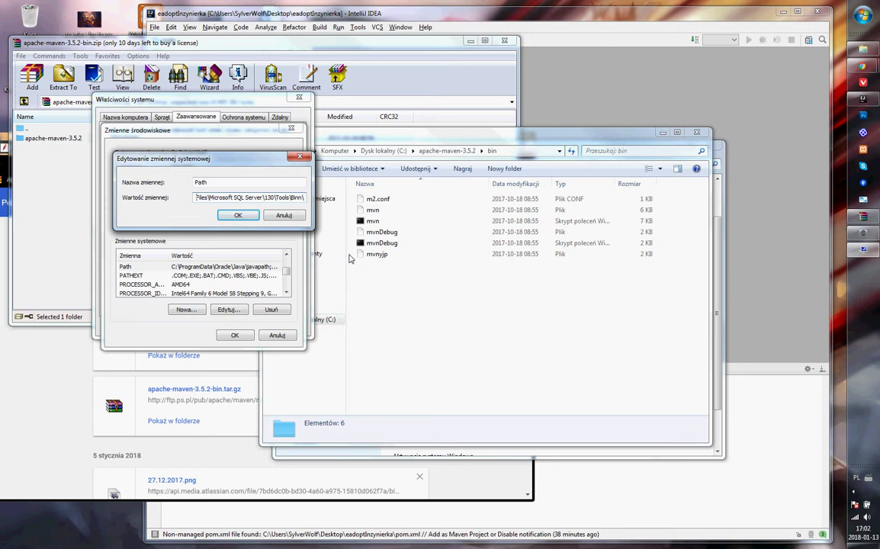
pyautogui.press('Left')
pyautogui.press('Left')
pyautogui.press('Left')
pyautogui.press('Left')
pyautogui.press('Left')
pyautogui.press('Left')
pyautogui.press('Left')
pyautogui.press('Left')
pyautogui.press('Left')
pyautogui.press('Left')
pyautogui.press('Left')
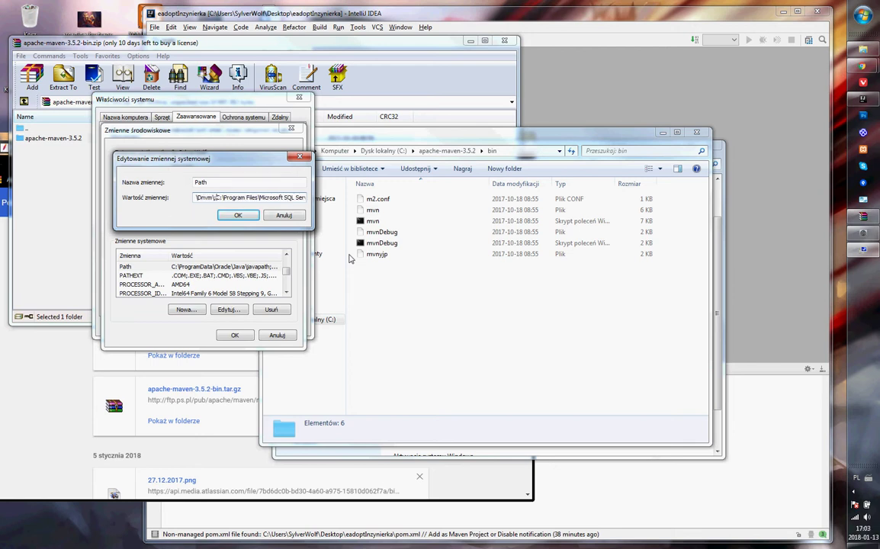
pyautogui.click(385, 150)
pyautogui.click(210, 197)
pyautogui.hotkey('ctrl', 'v')
pyautogui.write(';')
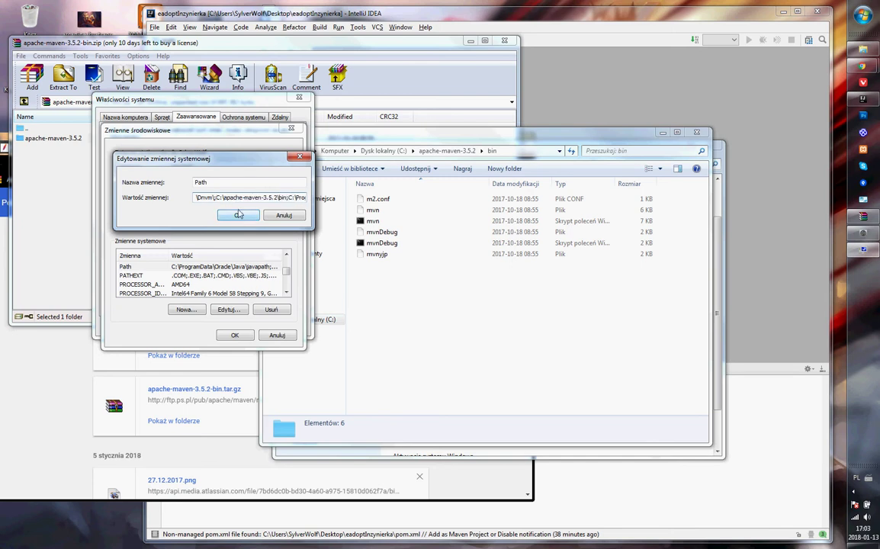
pyautogui.click(238, 217)
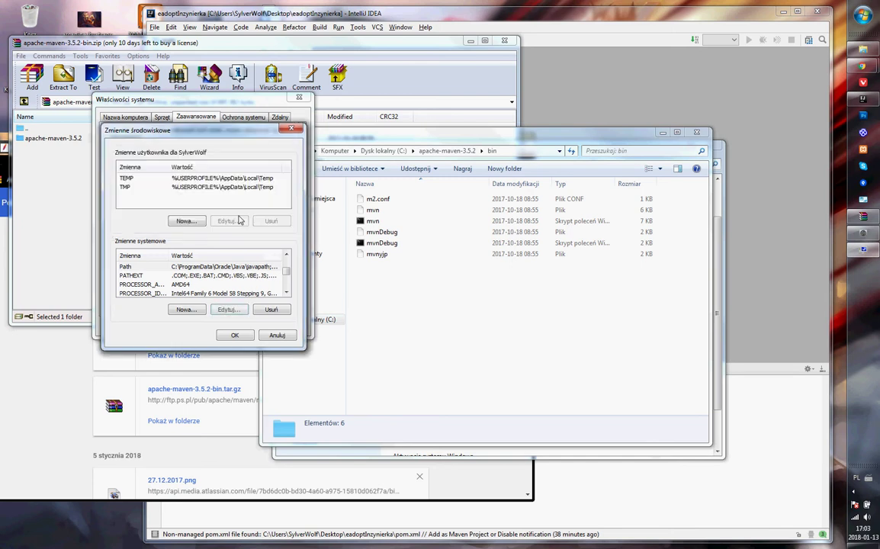
pyautogui.click(233, 336)
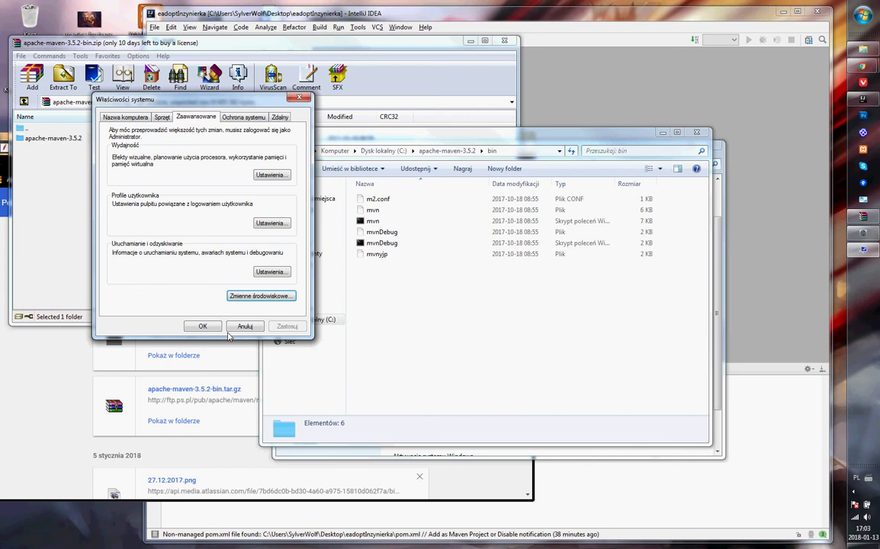
pyautogui.click(193, 297)
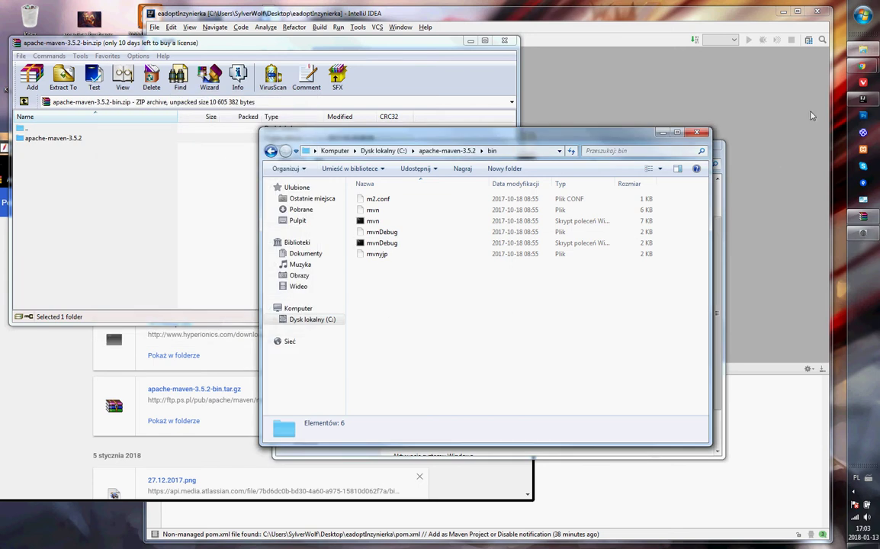
# Switch to IntelliJ IDEA and run mvn in its terminal to test the Maven installation
pyautogui.hotkey('alt', 'Tab')
pyautogui.write('mvn')
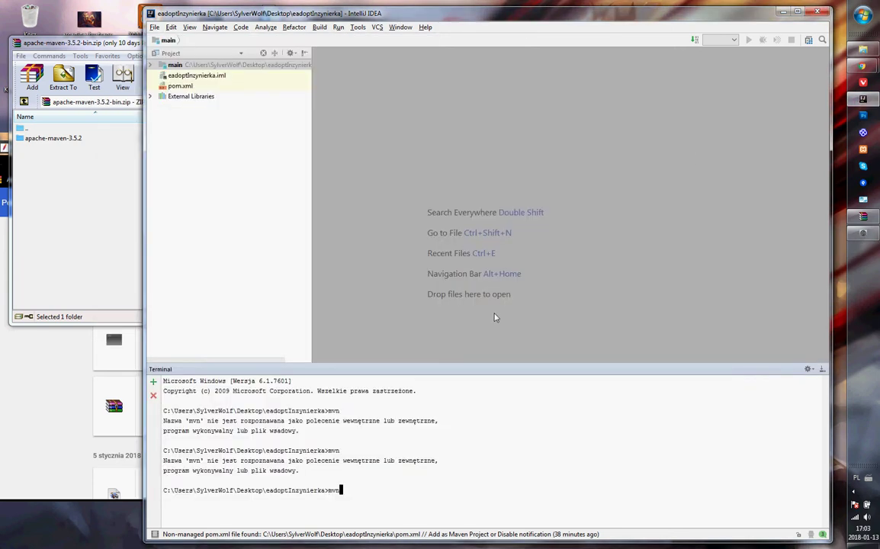
pyautogui.press('Return')
# Open a Windows Command Prompt as administrator and run mvn in it
pyautogui.click(876, 5)
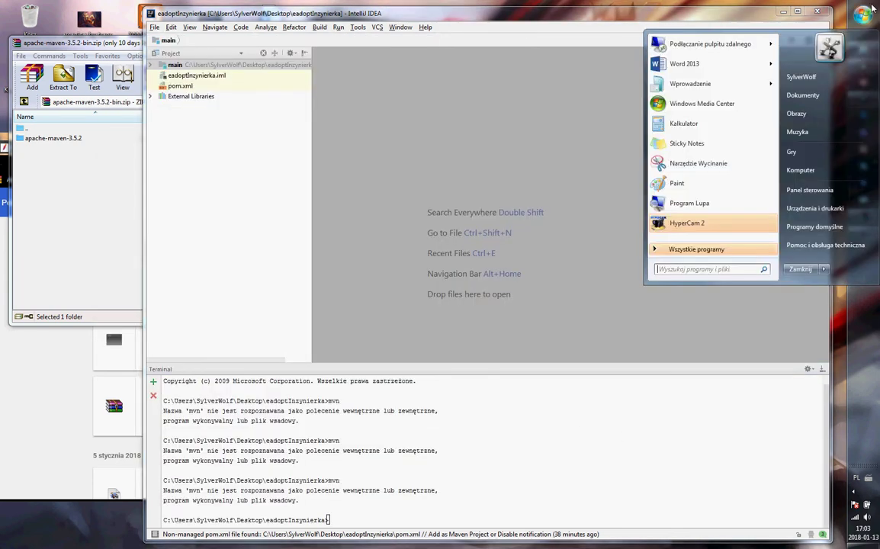
pyautogui.write('cmd')
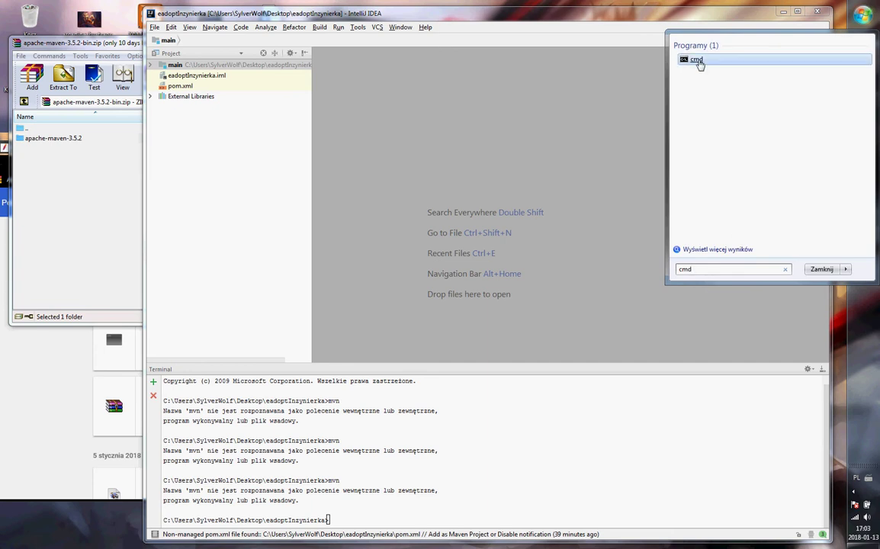
pyautogui.rightClick(696, 60)
pyautogui.click(717, 76)
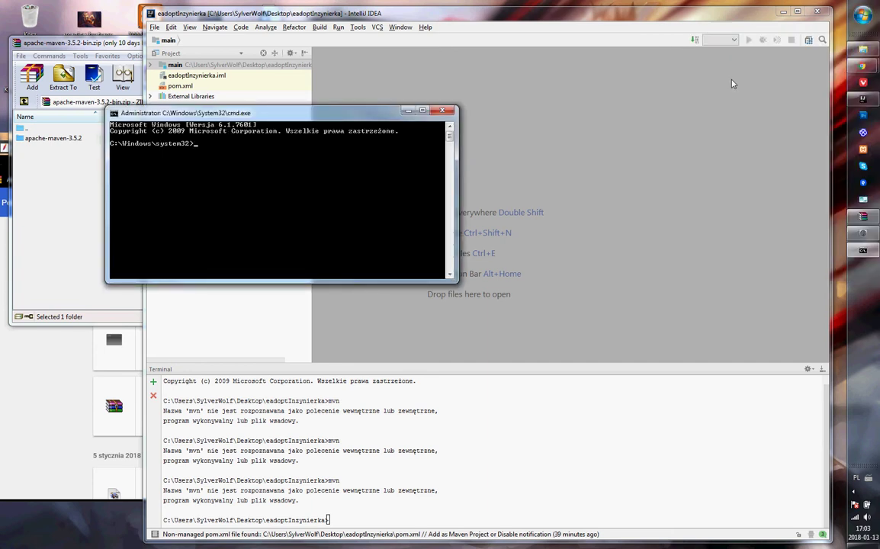
pyautogui.write('mvn')
pyautogui.press('Return')
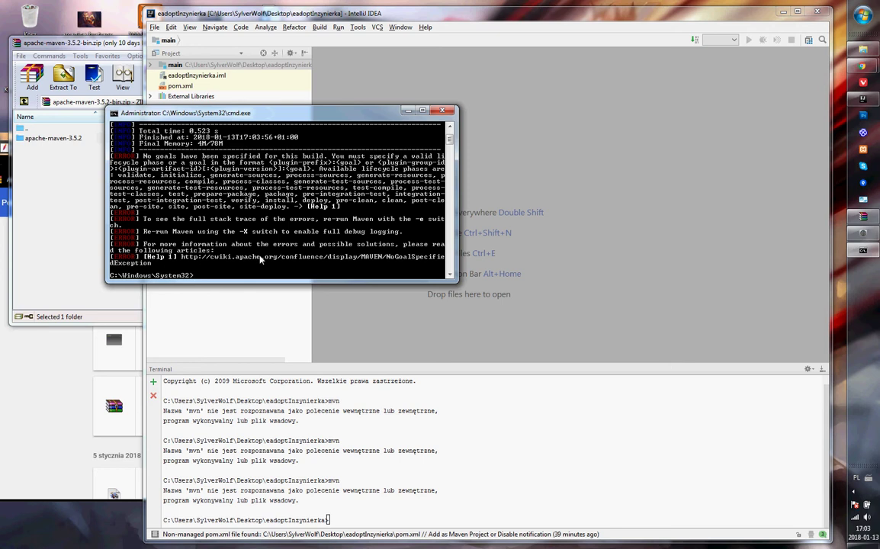
pyautogui.write('dziala heh')
pyautogui.press('BackSpace')
pyautogui.press('BackSpace')
pyautogui.press('BackSpace')
pyautogui.press('BackSpace')
pyautogui.press('BackSpace')
pyautogui.press('BackSpace')
pyautogui.press('BackSpace')
pyautogui.press('BackSpace')
pyautogui.press('BackSpace')
pyautogui.press('BackSpace')
pyautogui.press('BackSpace')
pyautogui.press('BackSpace')
pyautogui.press('BackSpace')
pyautogui.press('BackSpace')
# Close the Command Prompt and WinRAR windows and restart IntelliJ IDEA
pyautogui.click(448, 112)
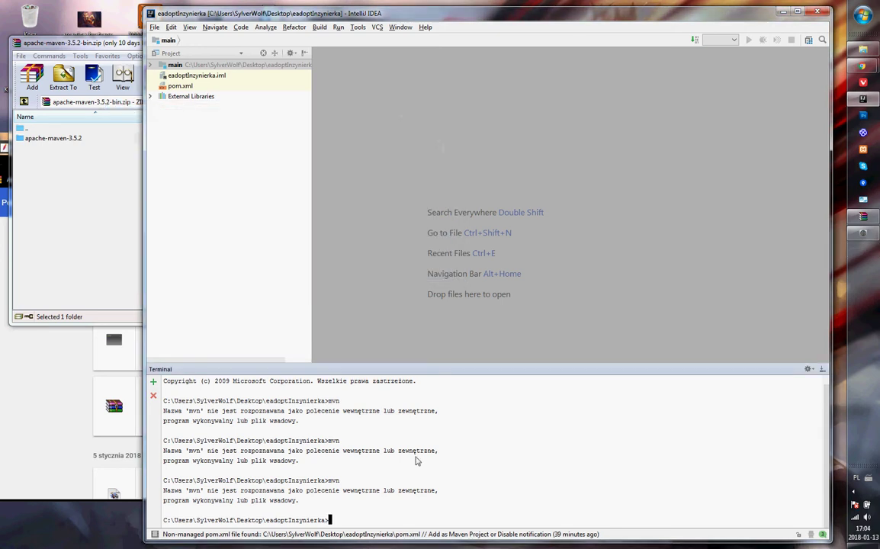
pyautogui.click(818, 12)
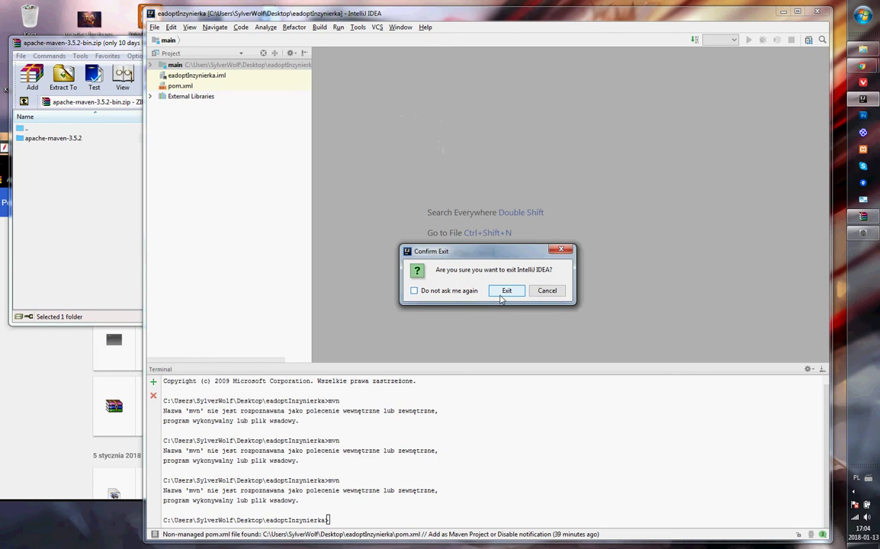
pyautogui.press('Escape')
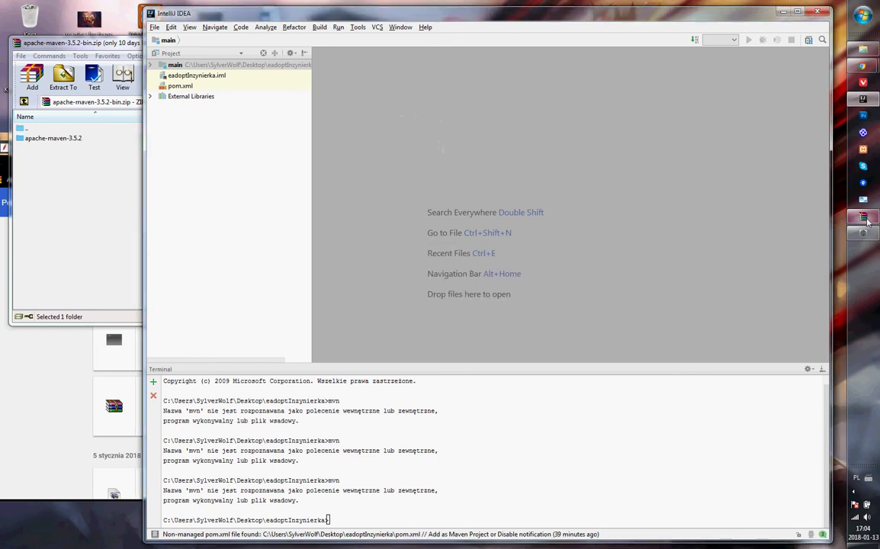
pyautogui.press('Escape')
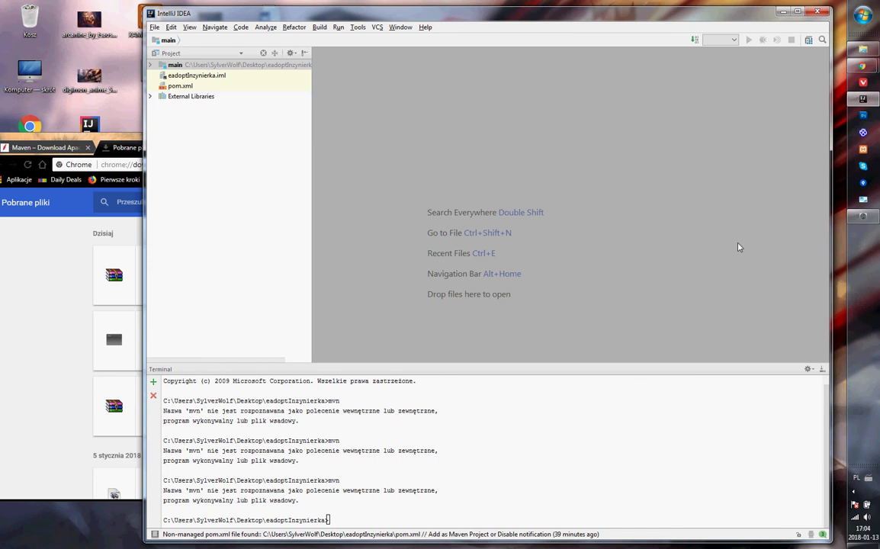
pyautogui.click(863, 99)
pyautogui.click(874, 20)
pyautogui.click(698, 66)
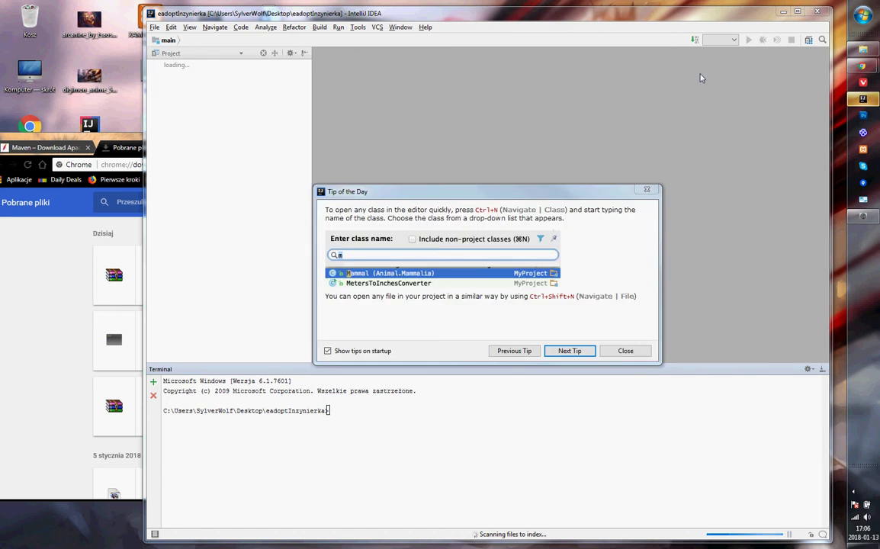
# Disable the tips shown on startup, close the Tip of the Day and run mvn in the project's terminal
pyautogui.click(382, 350)
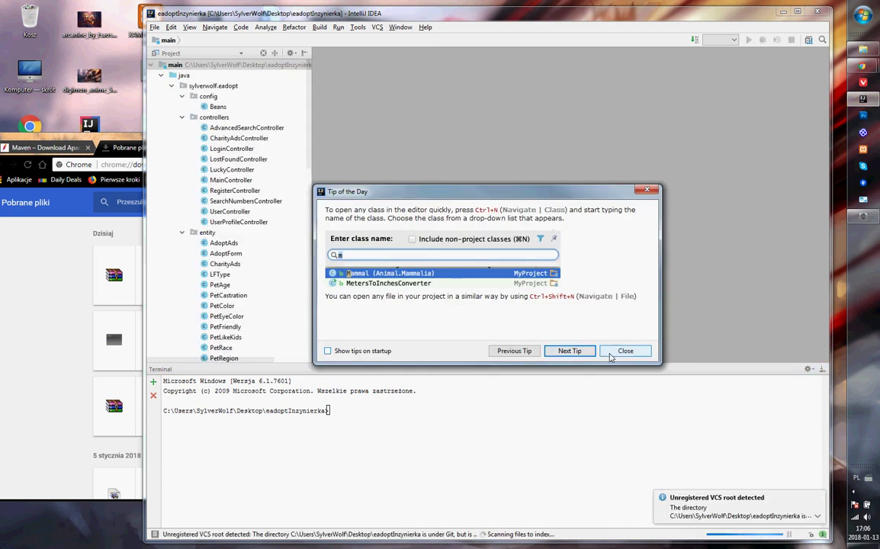
pyautogui.click(624, 351)
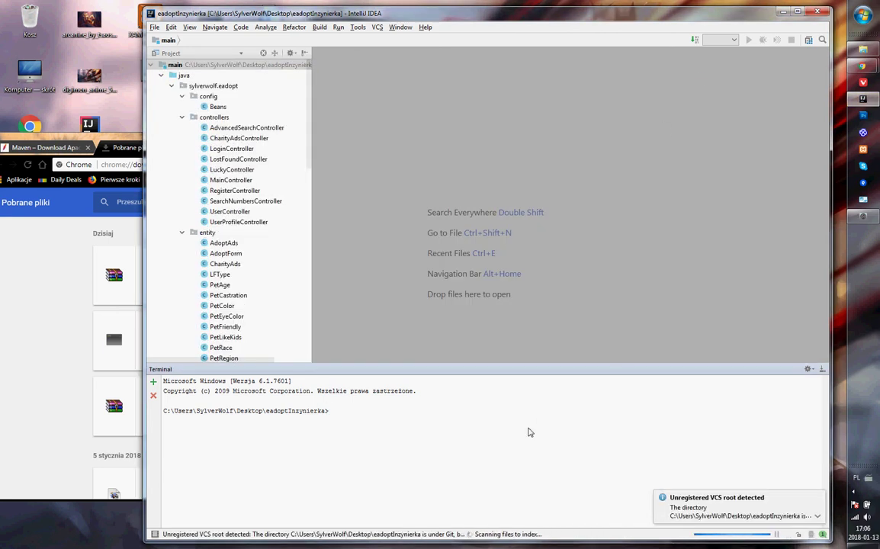
pyautogui.write('mvn')
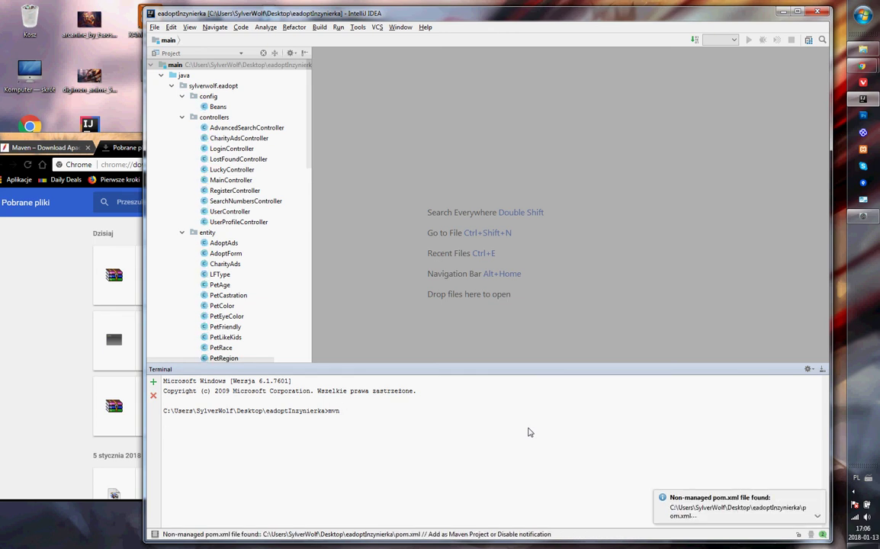
pyautogui.press('Return')
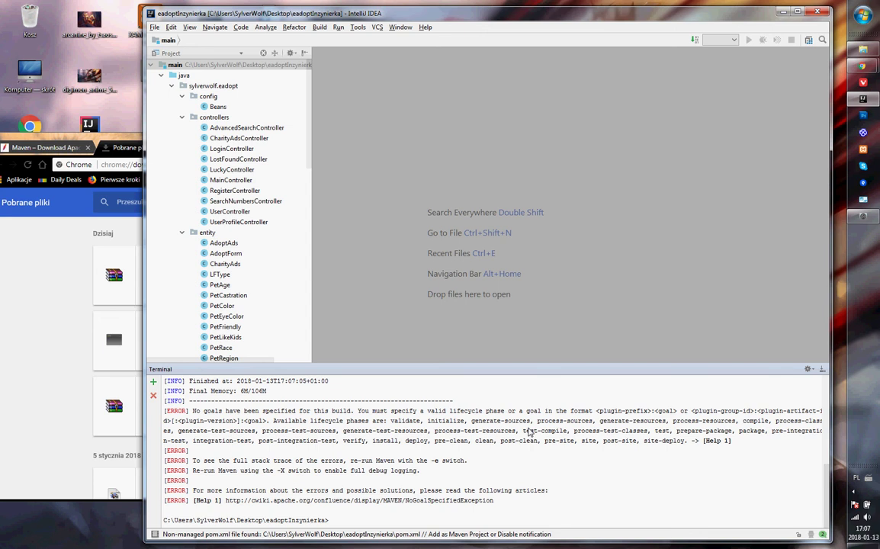
pyautogui.write('mvn')
pyautogui.write(' le zaimportowany ')
pyautogui.write('projekcik, ale generalnie')
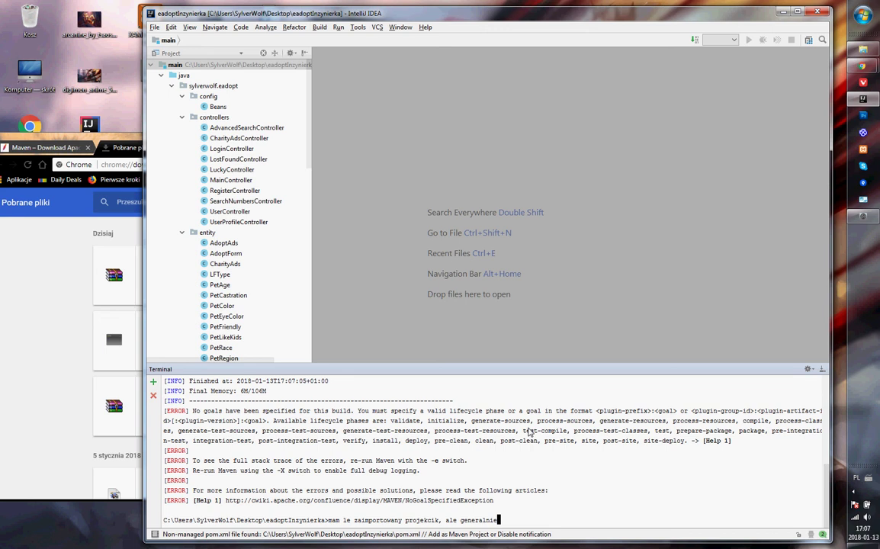
pyautogui.write(' maven zainstalowany :)')
pyautogui.press('BackSpace')
pyautogui.press('BackSpace')
pyautogui.press('BackSpace')
pyautogui.press('BackSpace')
pyautogui.press('BackSpace')
pyautogui.press('BackSpace')
pyautogui.press('BackSpace')
pyautogui.press('BackSpace')
pyautogui.press('BackSpace')
pyautogui.press('BackSpace')
pyautogui.press('BackSpace')
pyautogui.press('BackSpace')
pyautogui.press('BackSpace')
pyautogui.press('BackSpace')
pyautogui.press('BackSpace')
pyautogui.press('BackSpace')
pyautogui.press('BackSpace')
pyautogui.press('BackSpace')
pyautogui.press('BackSpace')
pyautogui.press('BackSpace')
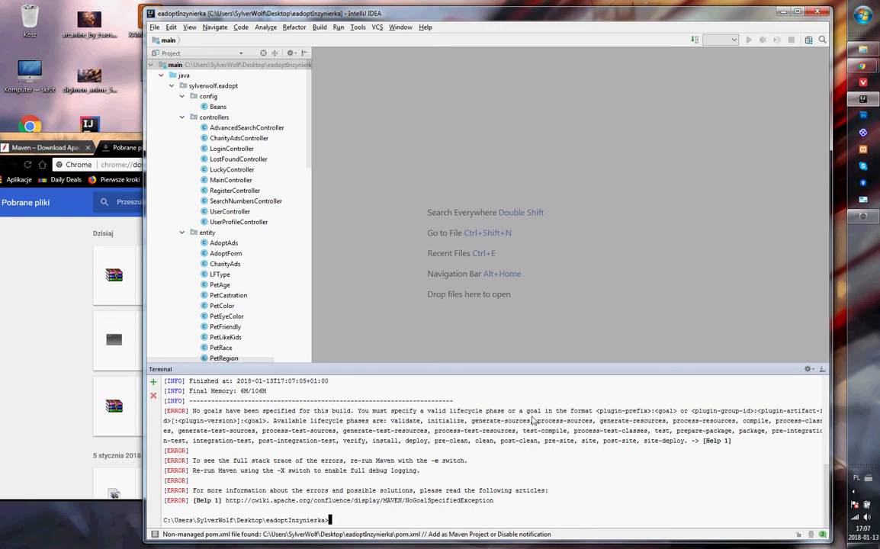